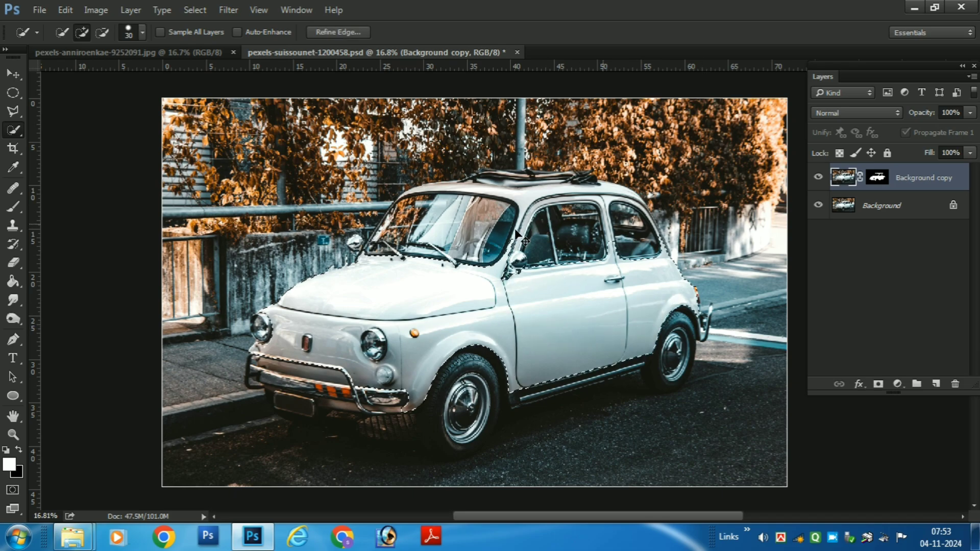
# Clear the current selection and reload the car body selection by adding the Background copy layer's mask to the selection.
pyautogui.scroll(3, 515, 234)
pyautogui.scroll(-2, 526, 192)
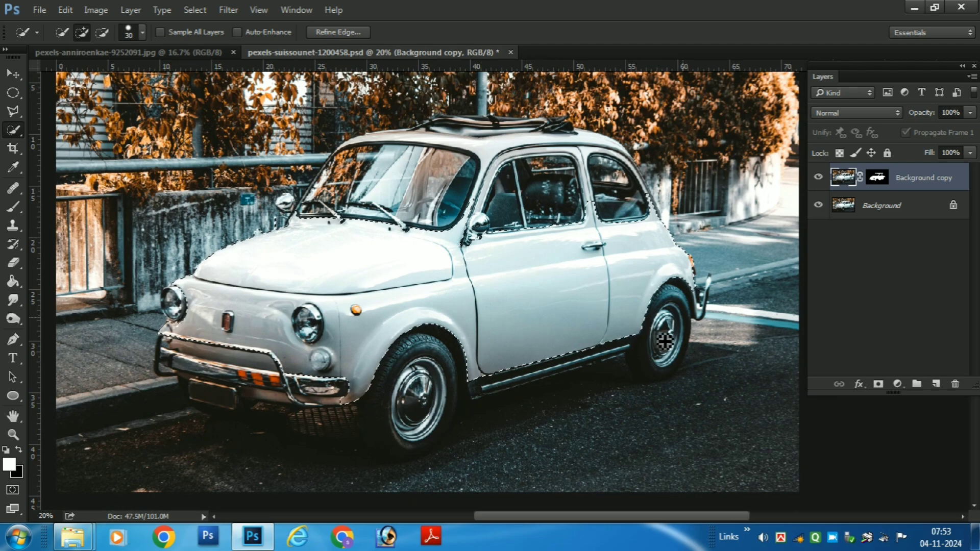
pyautogui.hotkey('ctrl', 'd')
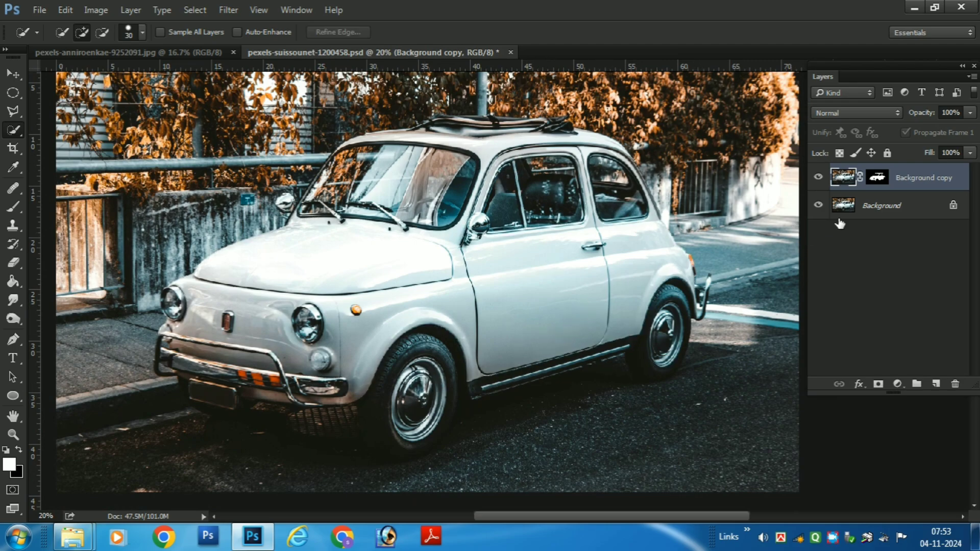
pyautogui.click(879, 178)
pyautogui.rightClick(881, 185)
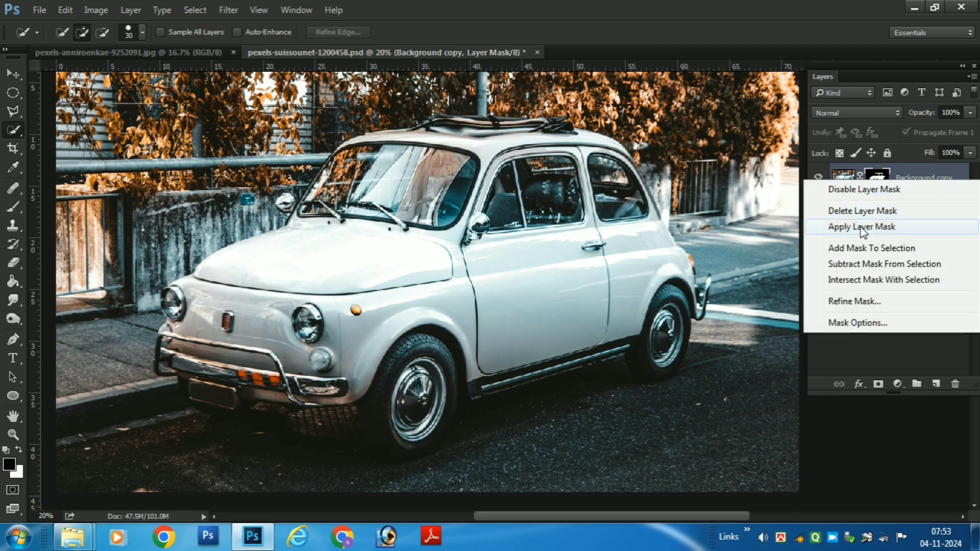
pyautogui.click(863, 249)
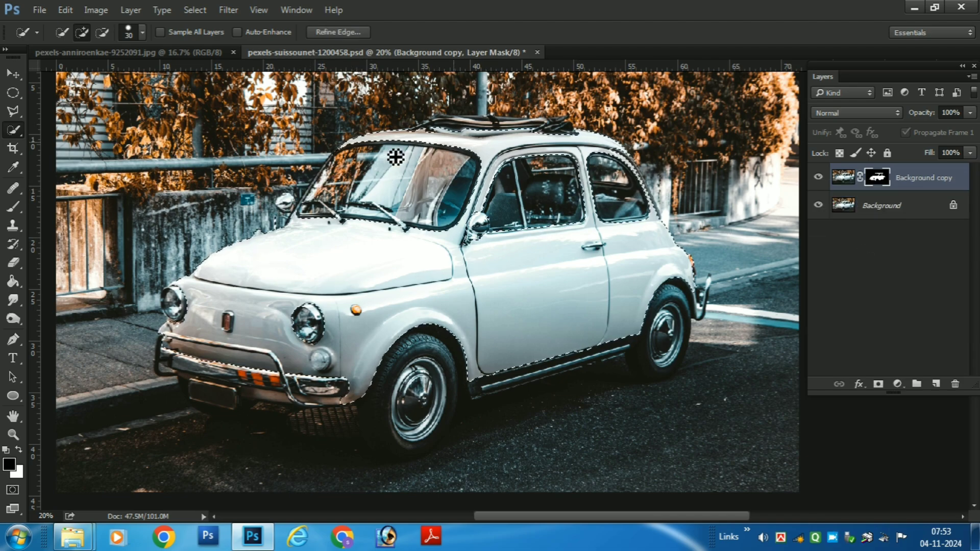
# Copy the entire pink marble pattern from pexels-anniroenkae-9252091.jpg and return to the car document.
pyautogui.click(174, 50)
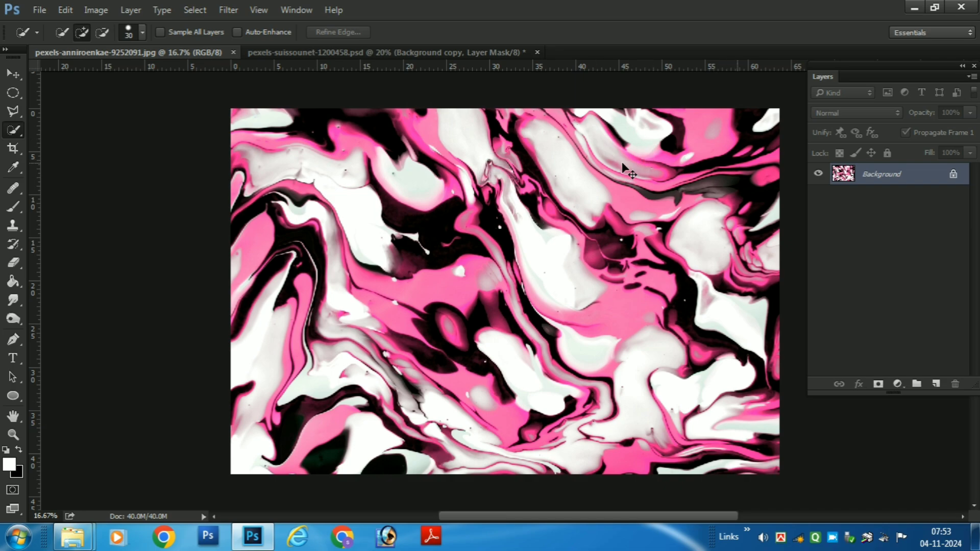
pyautogui.hotkey('ctrl', 'a')
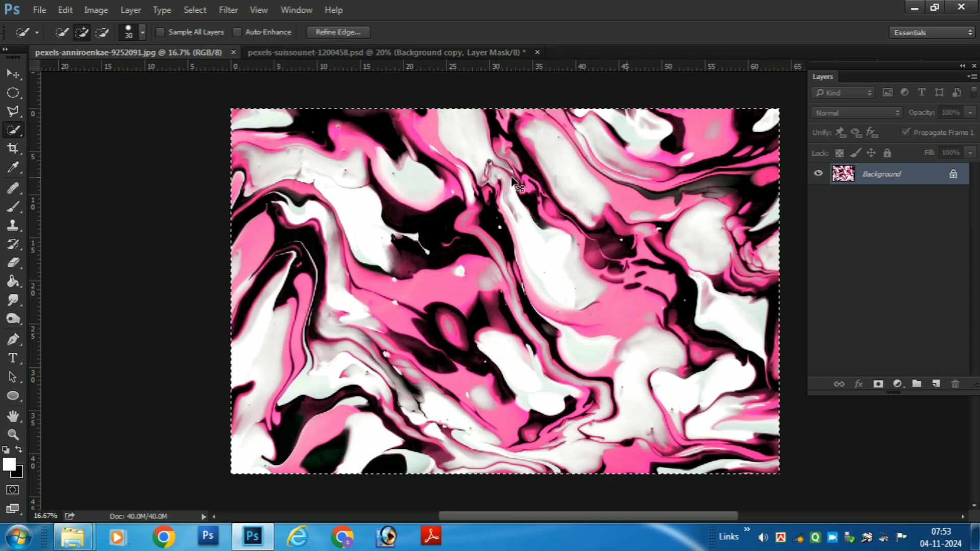
pyautogui.click(352, 51)
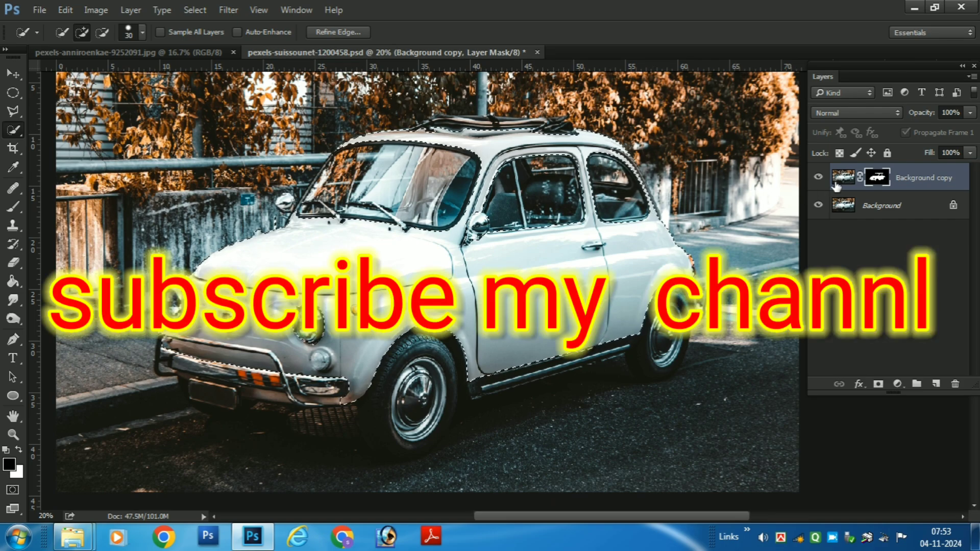
# Duplicate the masked Background copy layer, then paste the marble pattern above the duplicate as a clipped layer.
pyautogui.hotkey('ctrl', 'j')
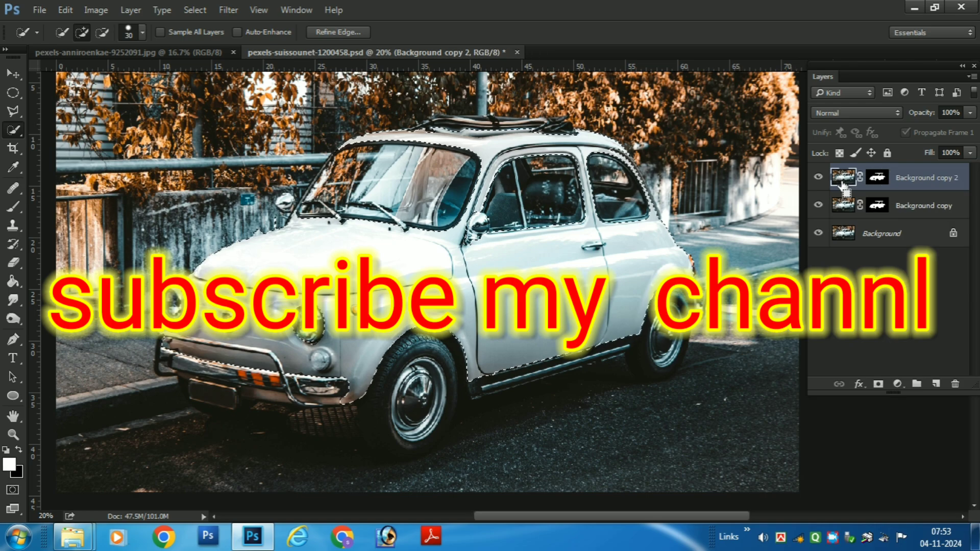
pyautogui.hotkey('ctrl', 'd')
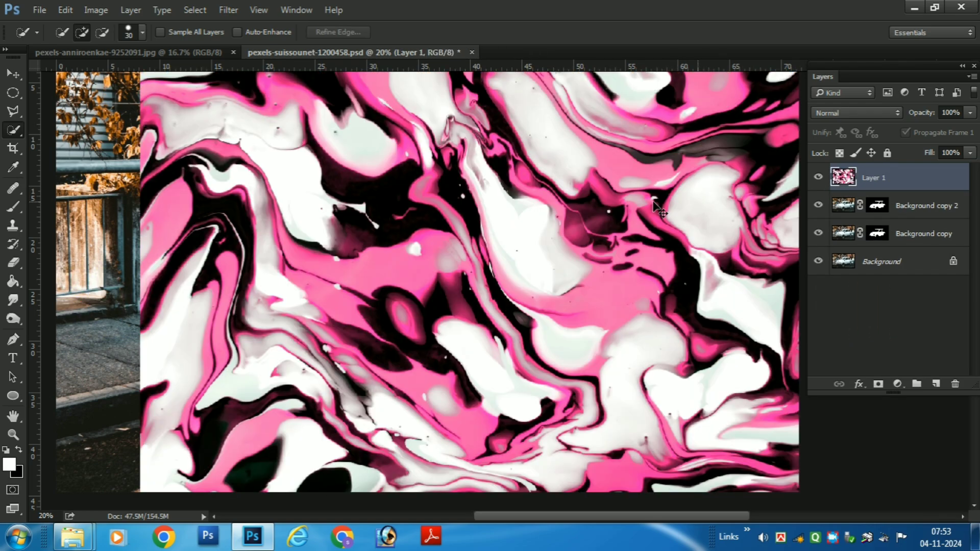
pyautogui.hotkey('ctrl', 'v')
pyautogui.hotkey('ctrl', 'alt', 'g')
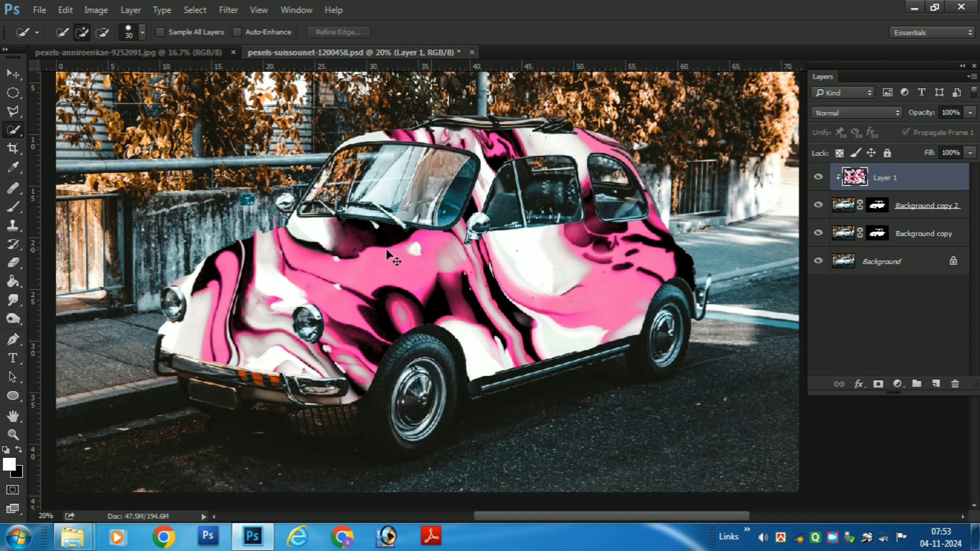
# Set the clipped marble pattern layer's blend mode to Multiply.
pyautogui.scroll(1, 387, 250)
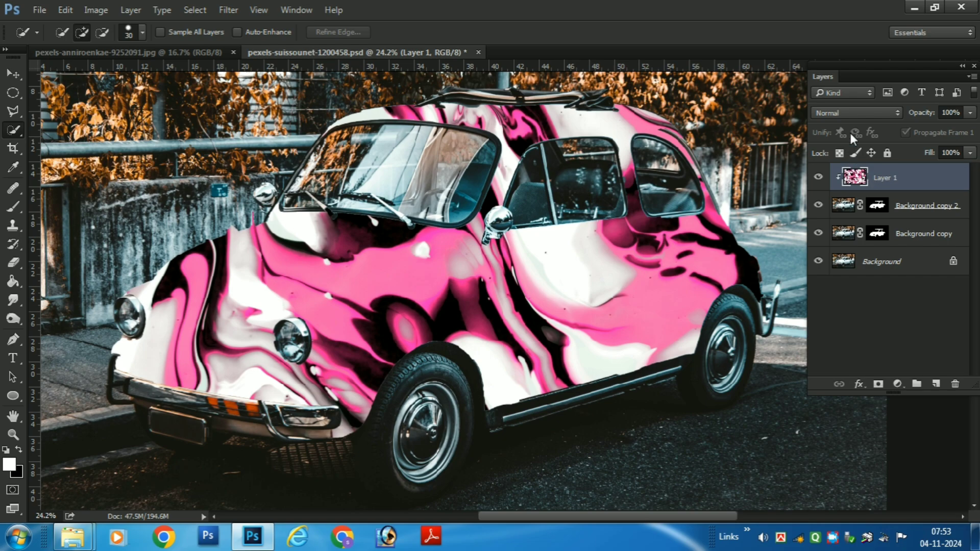
pyautogui.click(853, 113)
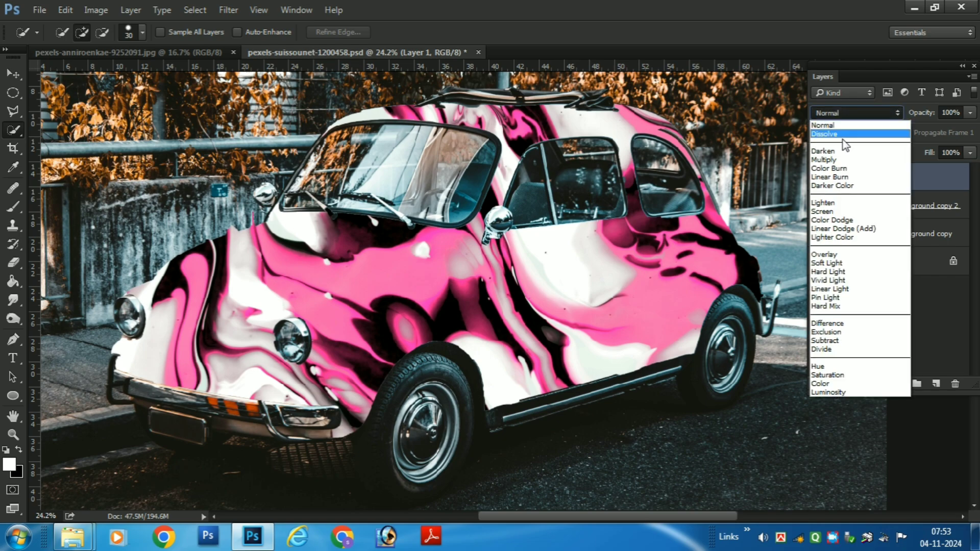
pyautogui.click(843, 159)
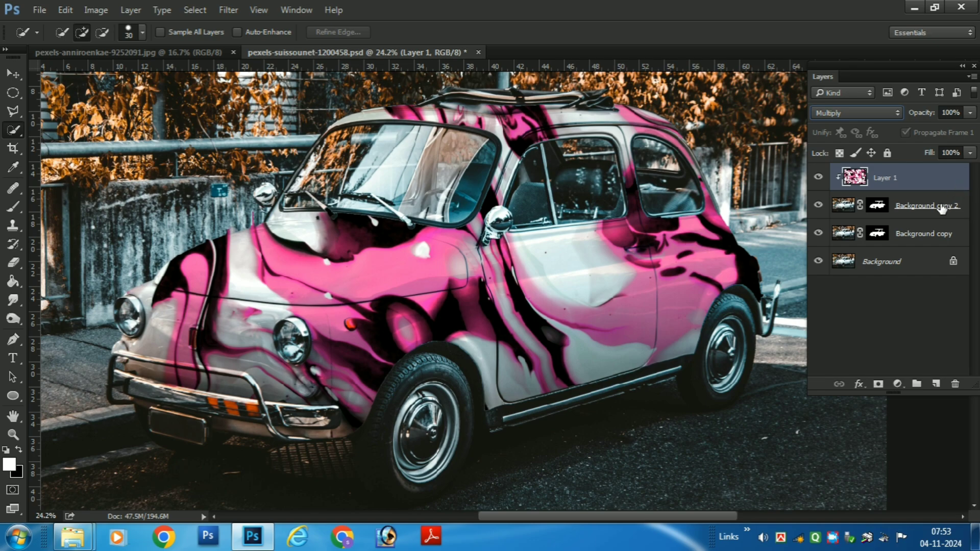
# In the marble layer's blending options, set the Blend If black point of the underlying layer to 41.
pyautogui.doubleClick(954, 179)
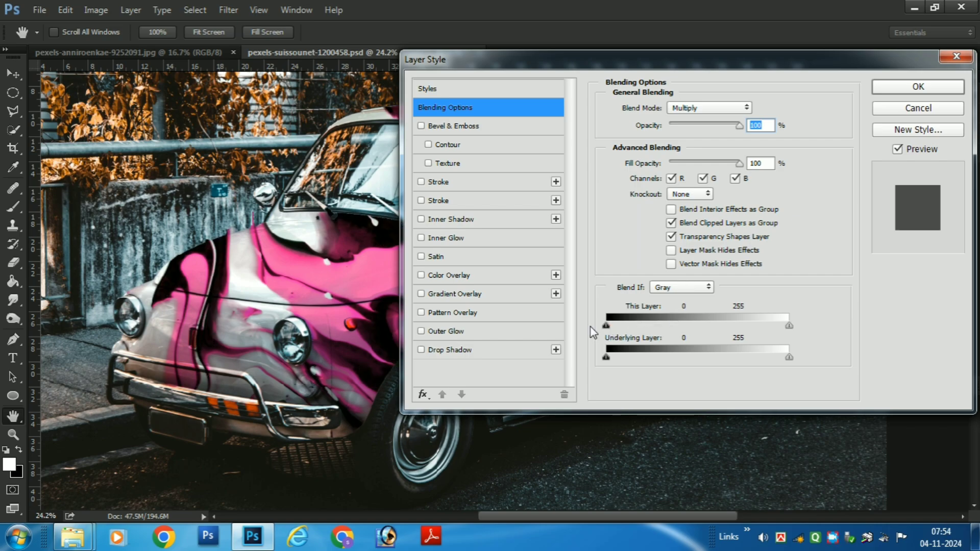
pyautogui.moveTo(766, 71); pyautogui.dragTo(157, 65)
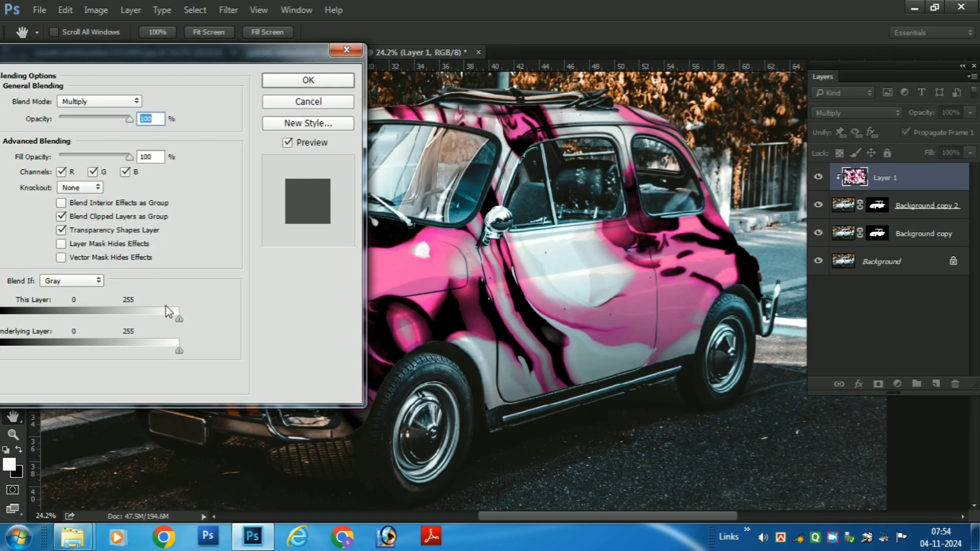
pyautogui.moveTo(179, 319)
pyautogui.mouseDown()
pyautogui.moveTo(187, 320)
pyautogui.moveTo(181, 352)
pyautogui.moveTo(173, 320)
pyautogui.moveTo(176, 354)
pyautogui.moveTo(147, 349)
pyautogui.moveTo(194, 350)
pyautogui.moveTo(168, 321)
pyautogui.moveTo(179, 319)
pyautogui.mouseUp()
pyautogui.moveTo(206, 50); pyautogui.dragTo(546, 56)
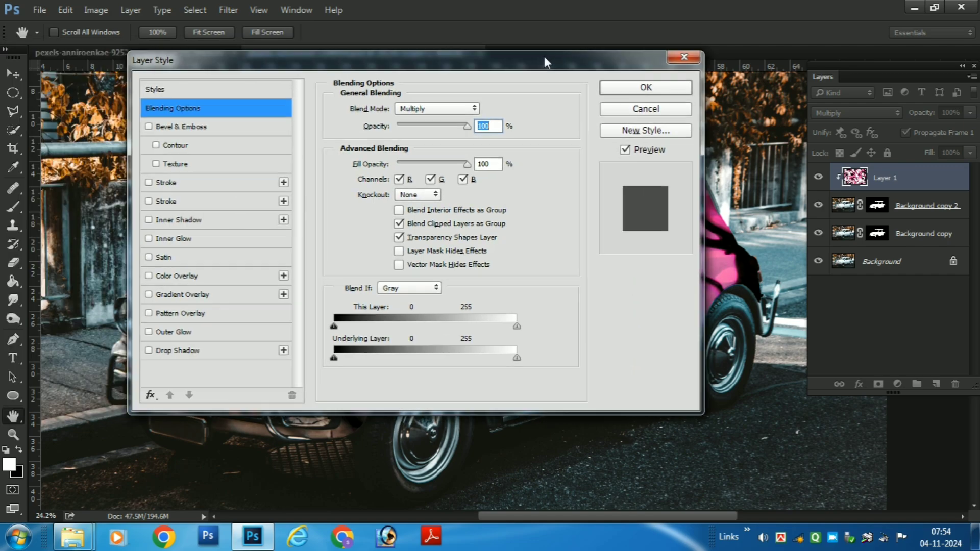
pyautogui.moveTo(340, 356); pyautogui.dragTo(341, 356)
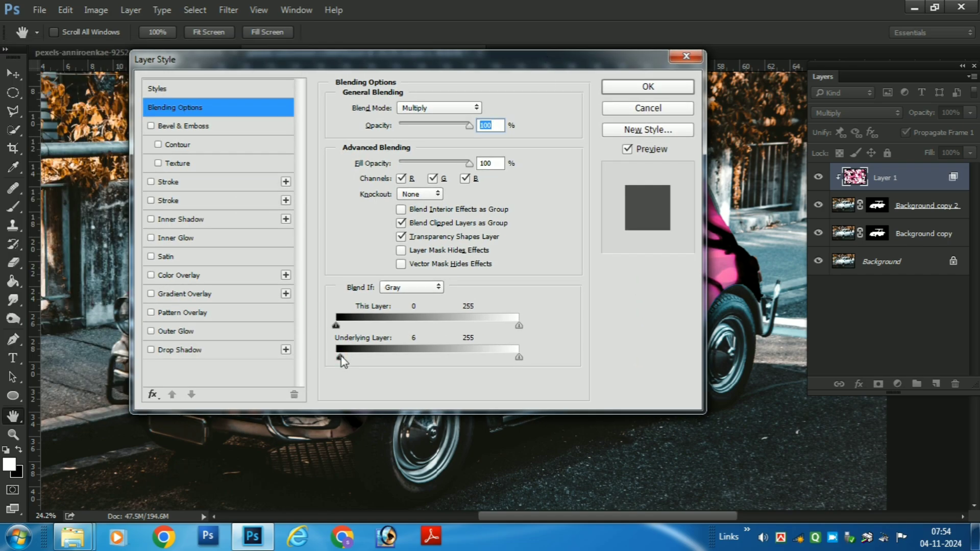
pyautogui.moveTo(439, 62); pyautogui.dragTo(757, 106)
pyautogui.moveTo(659, 406); pyautogui.dragTo(684, 405)
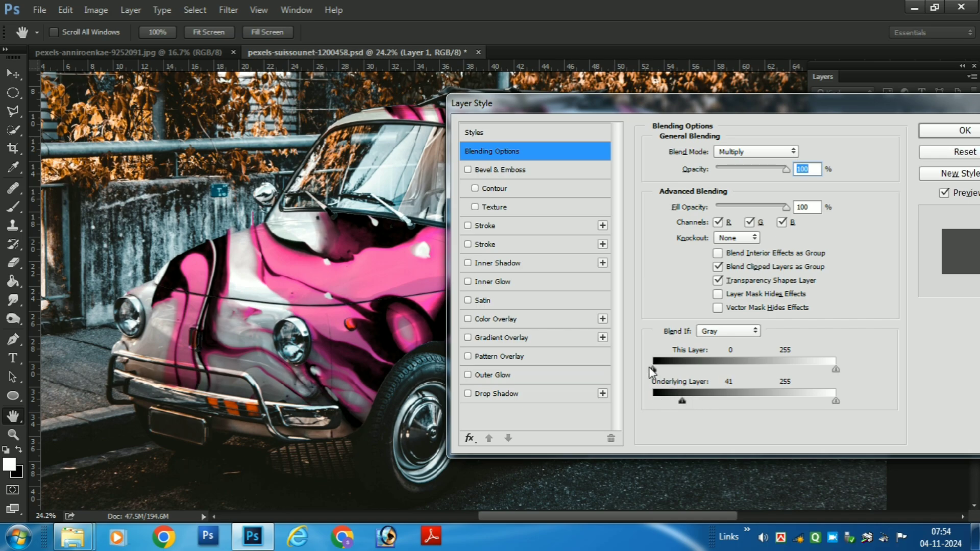
pyautogui.moveTo(654, 370); pyautogui.dragTo(635, 371)
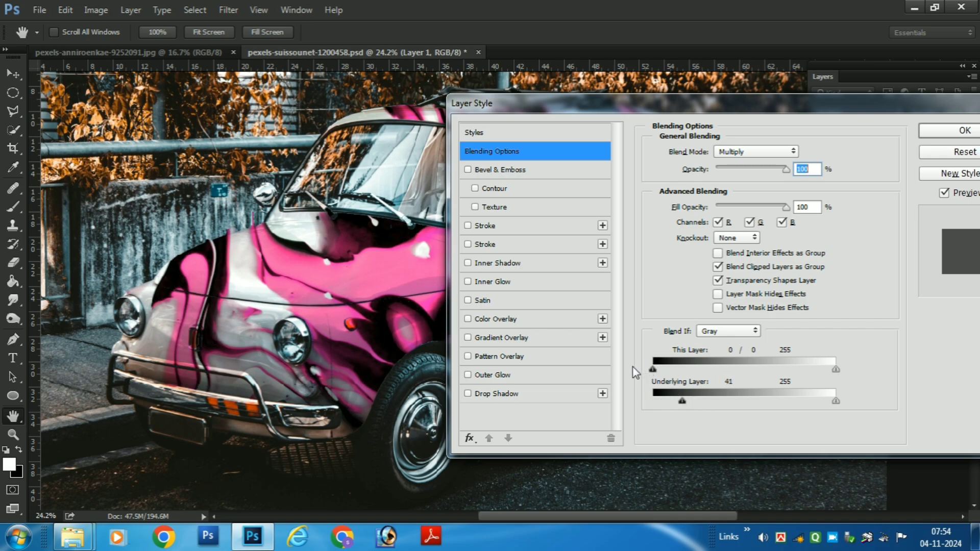
pyautogui.click(950, 131)
pyautogui.press('w')
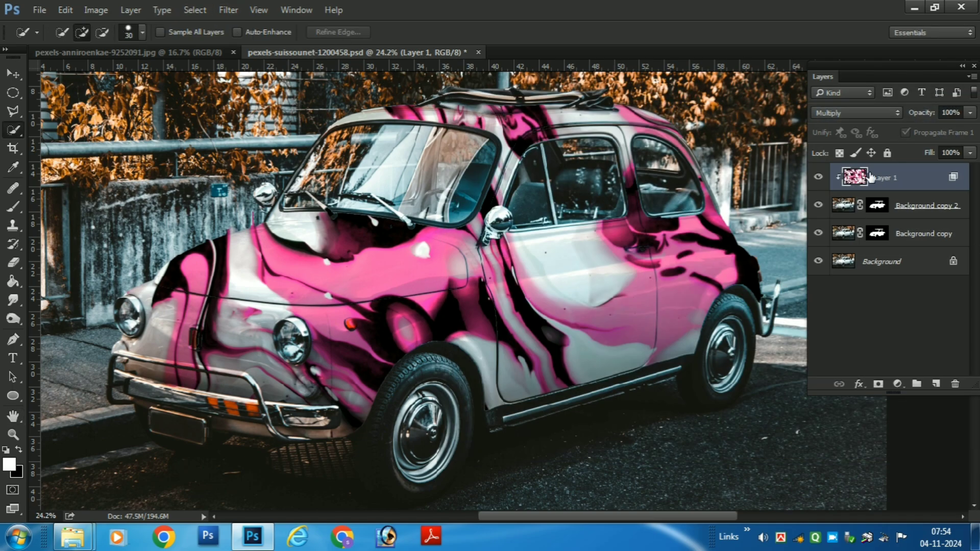
# Lower the marble pattern layer's opacity to 94%.
pyautogui.click(972, 118)
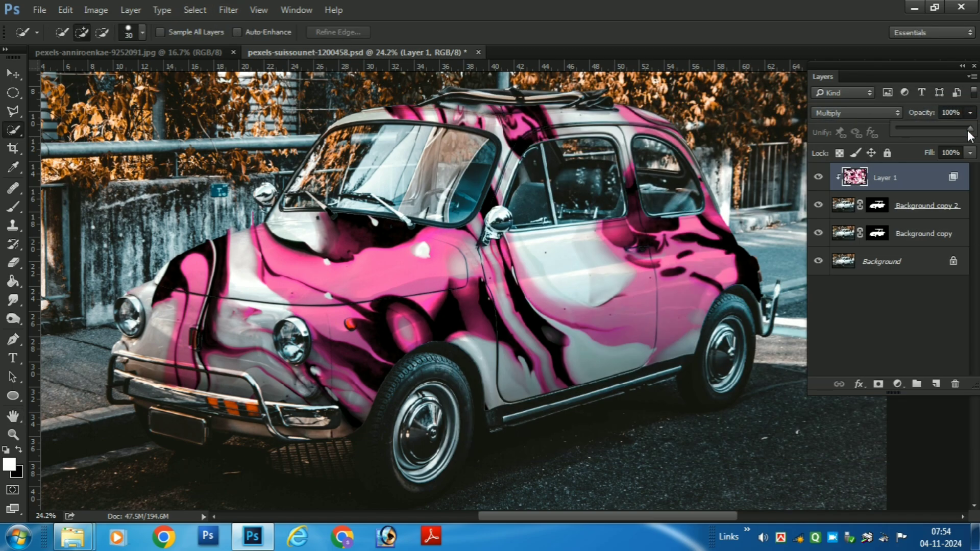
pyautogui.moveTo(969, 132); pyautogui.dragTo(968, 132)
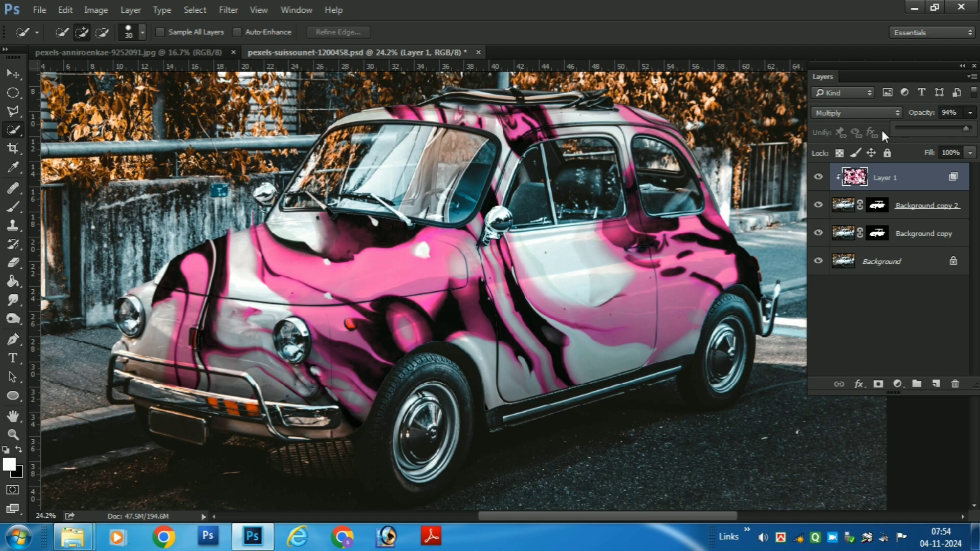
pyautogui.click(600, 244)
# Reposition the clipped marble pattern with the Move tool, shifting it up and to the left across the car body.
pyautogui.scroll(-4, 601, 244)
pyautogui.scroll(2, 503, 254)
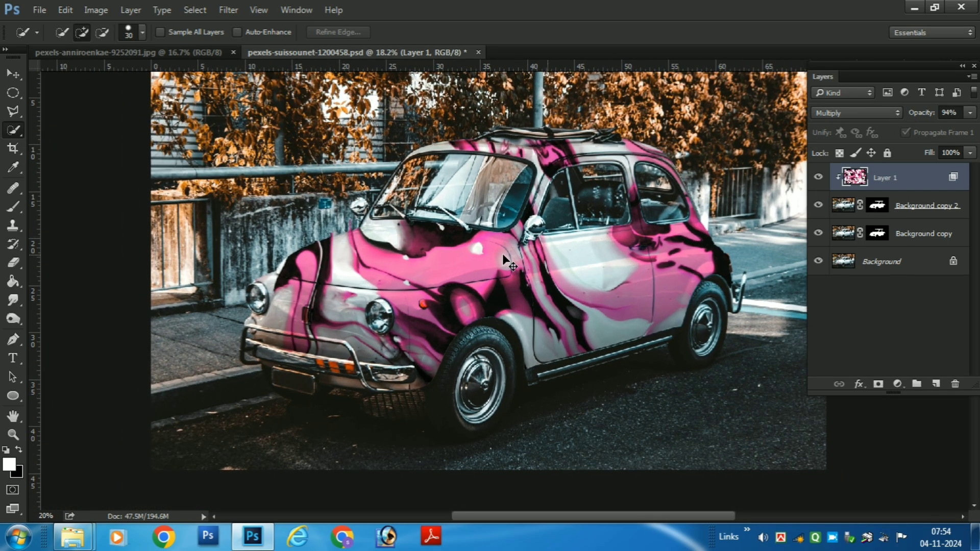
pyautogui.scroll(1, 503, 254)
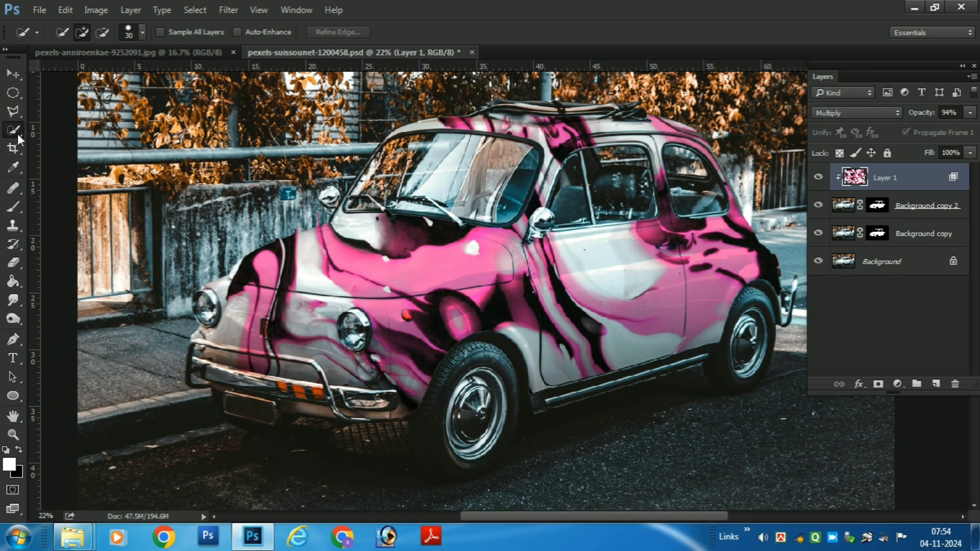
pyautogui.click(13, 74)
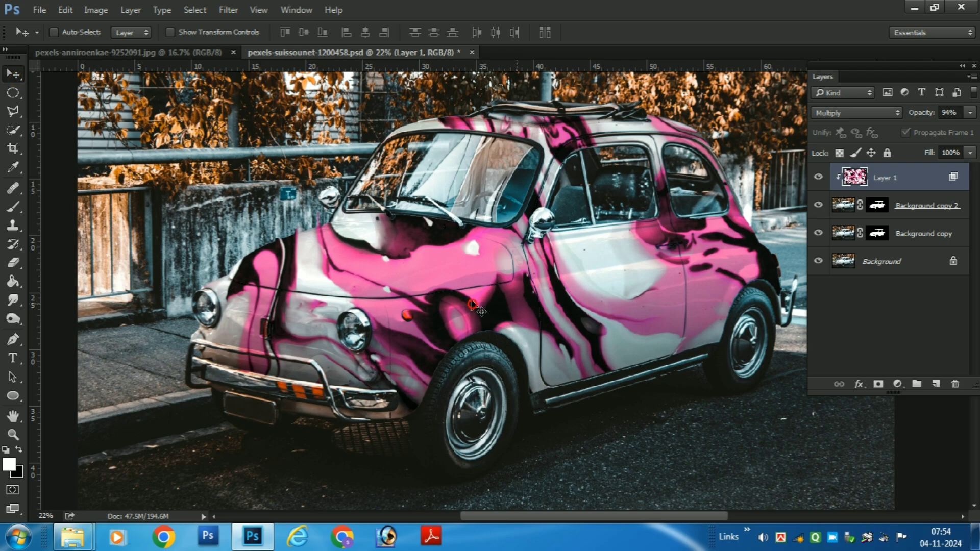
pyautogui.moveTo(472, 304); pyautogui.dragTo(443, 273)
pyautogui.scroll(-4, 599, 237)
pyautogui.scroll(3, 600, 237)
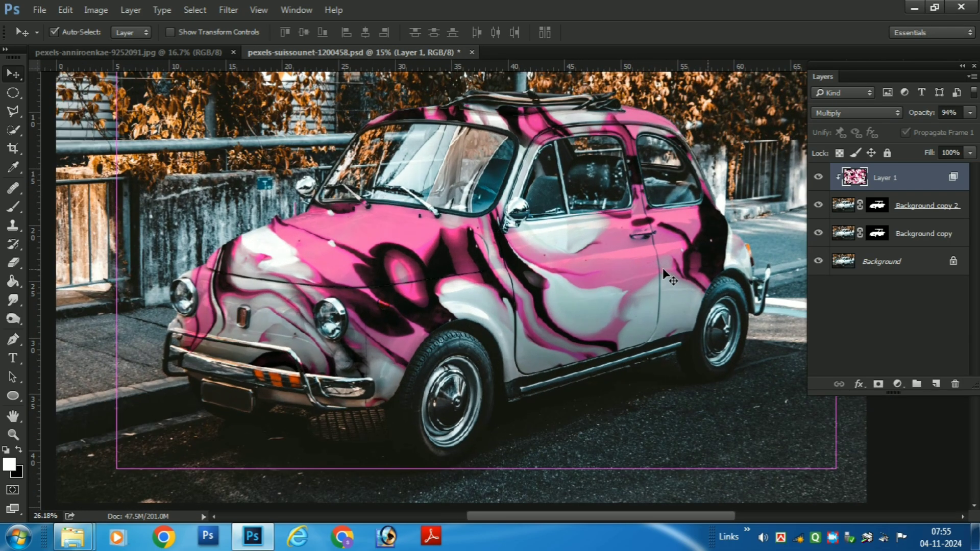
pyautogui.scroll(-3, 505, 223)
pyautogui.scroll(2, 558, 197)
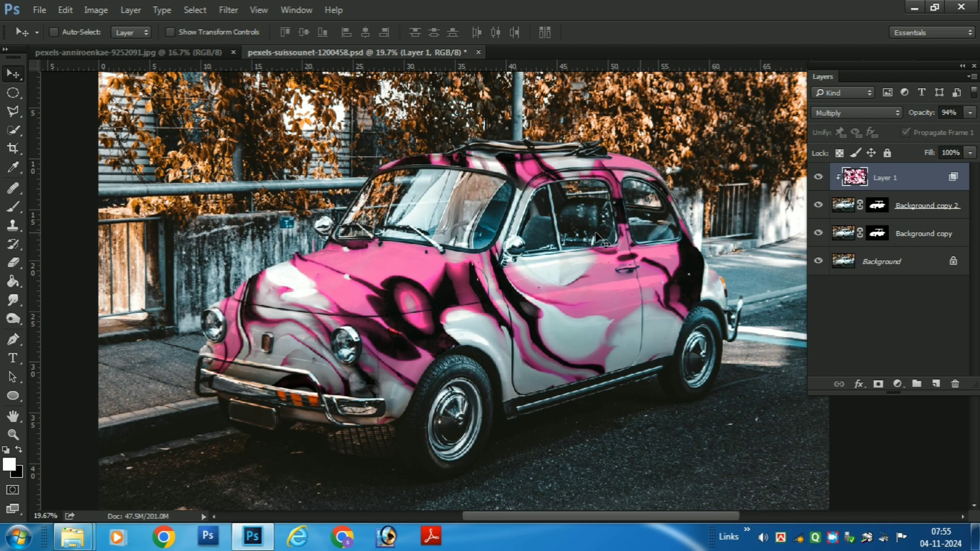
# Toggle the visibility of the marble pattern layer and of Background copy 2 to compare the car before and after.
pyautogui.click(823, 180)
pyautogui.click(822, 179)
pyautogui.click(821, 180)
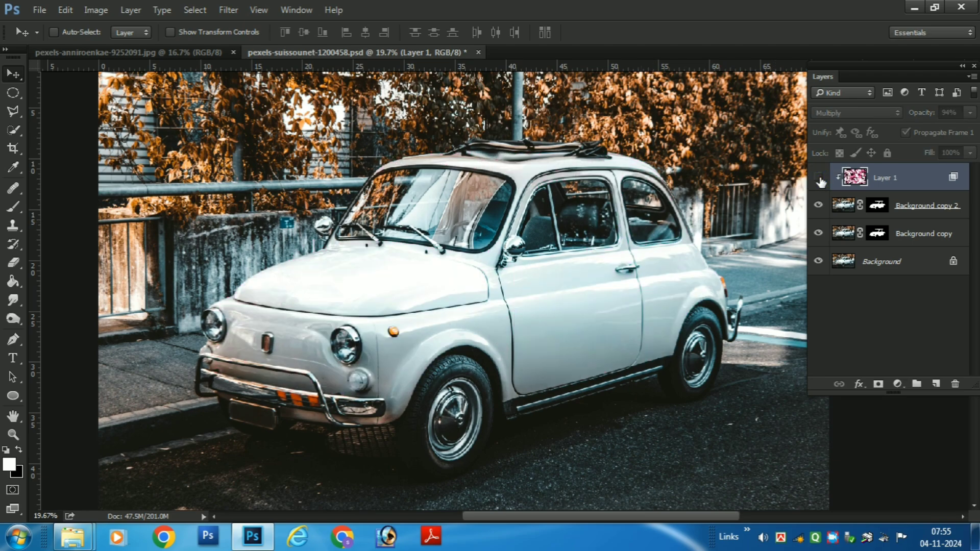
pyautogui.click(820, 181)
pyautogui.click(821, 181)
pyautogui.click(820, 179)
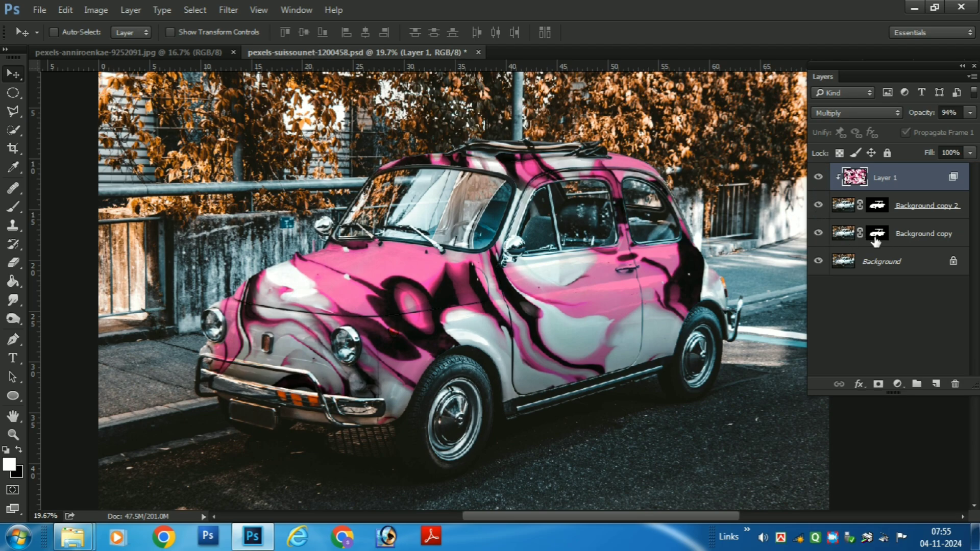
pyautogui.click(819, 207)
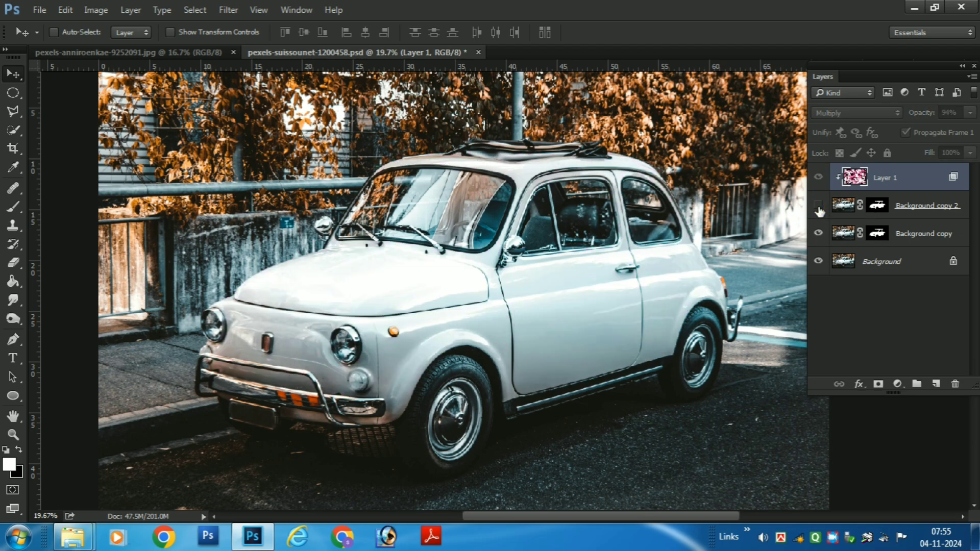
pyautogui.click(819, 207)
pyautogui.click(819, 207)
pyautogui.click(819, 207)
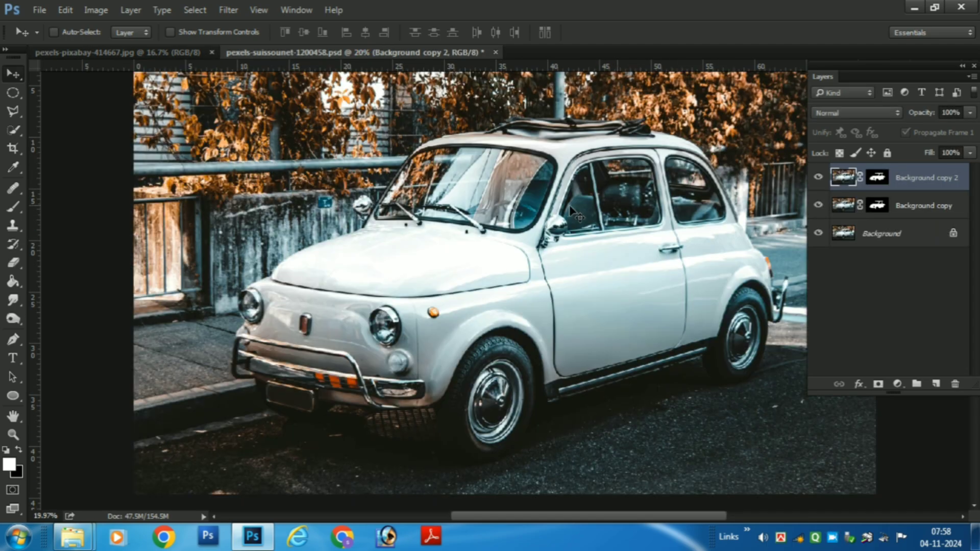
# Paste the pink flower pattern into the car document and clip it to the Background copy 2 layer.
pyautogui.click(567, 210)
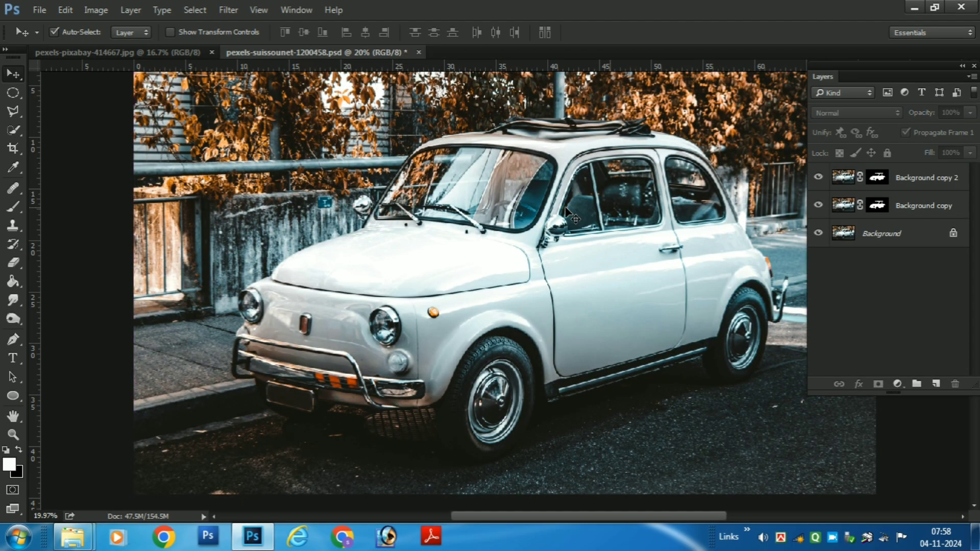
pyautogui.hotkey('ctrl', 'v')
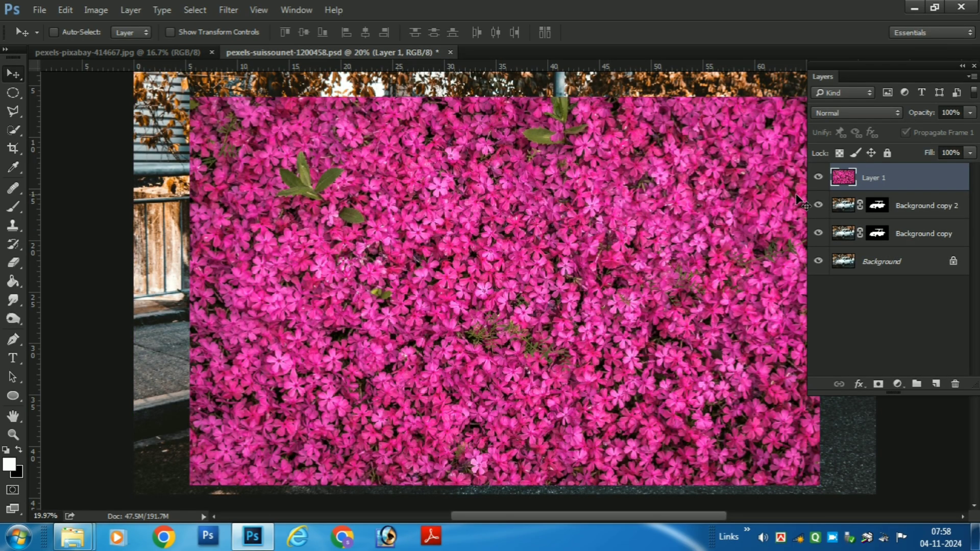
pyautogui.rightClick(907, 185)
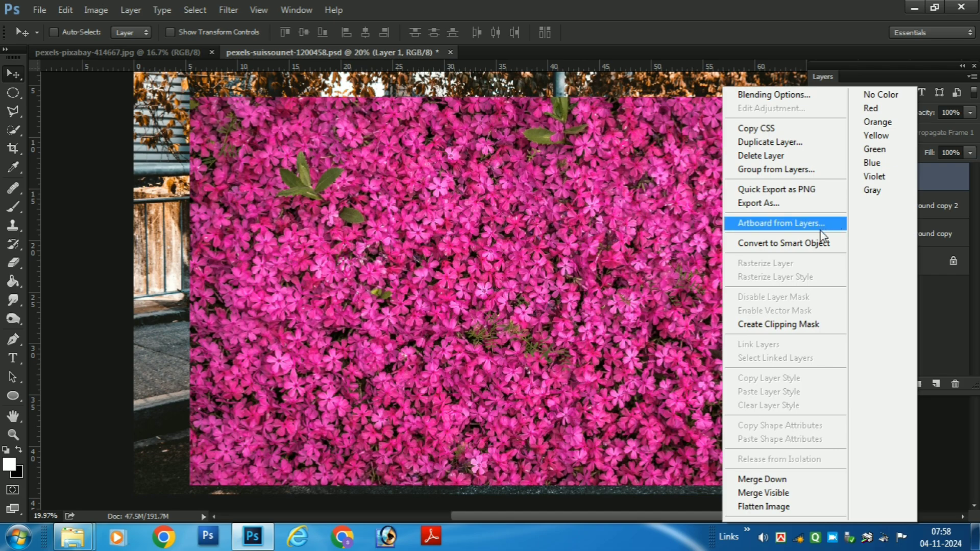
pyautogui.click(815, 326)
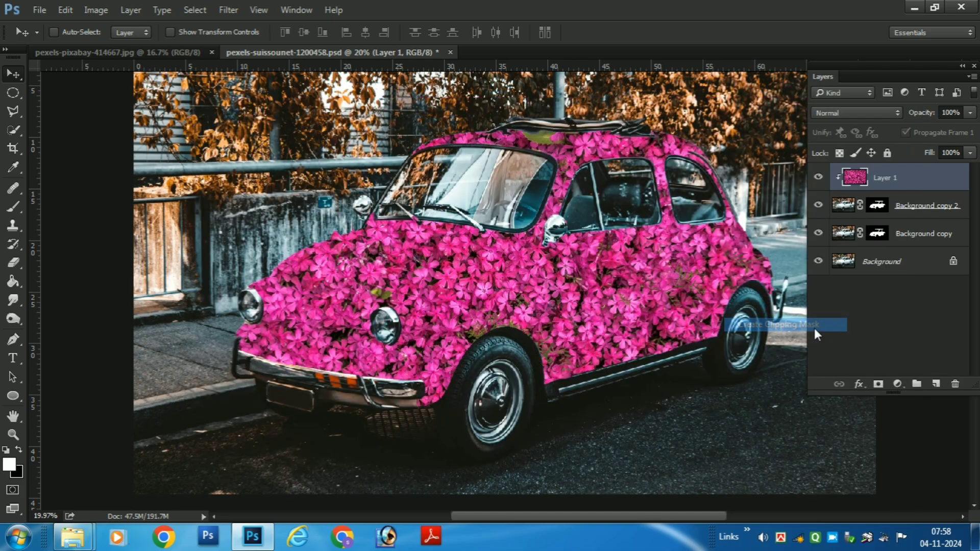
# Set the flower pattern layer to Multiply and split its underlying-layer Blend If shadows to 0 / 50.
pyautogui.click(845, 113)
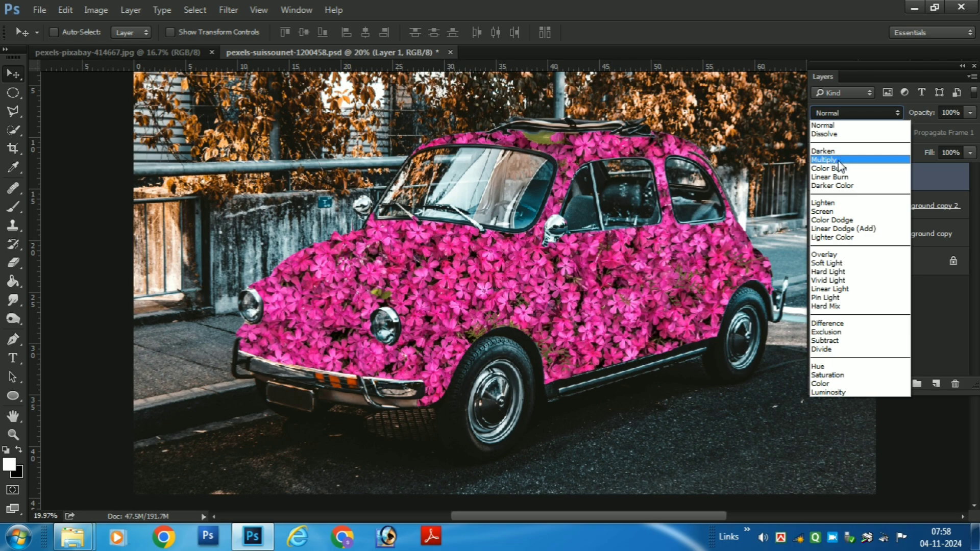
pyautogui.click(839, 161)
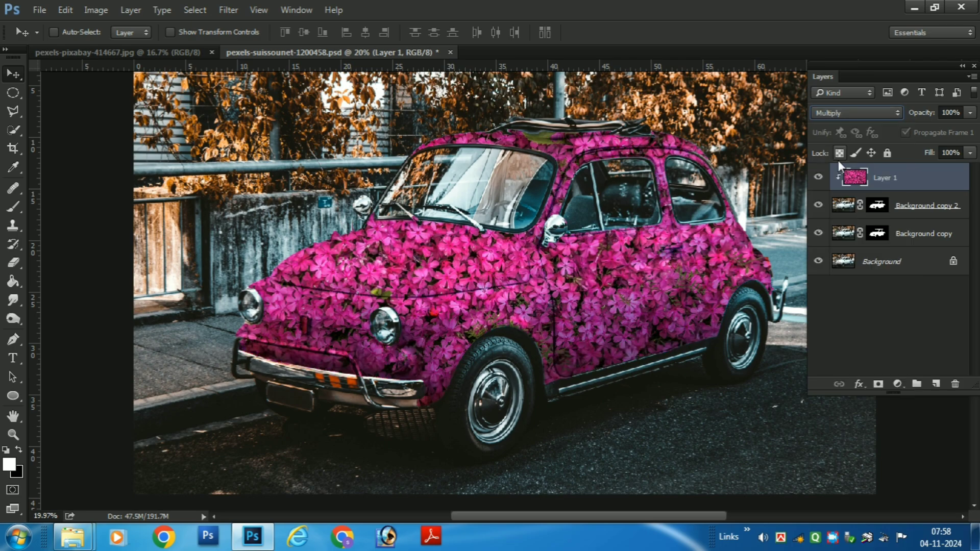
pyautogui.doubleClick(946, 187)
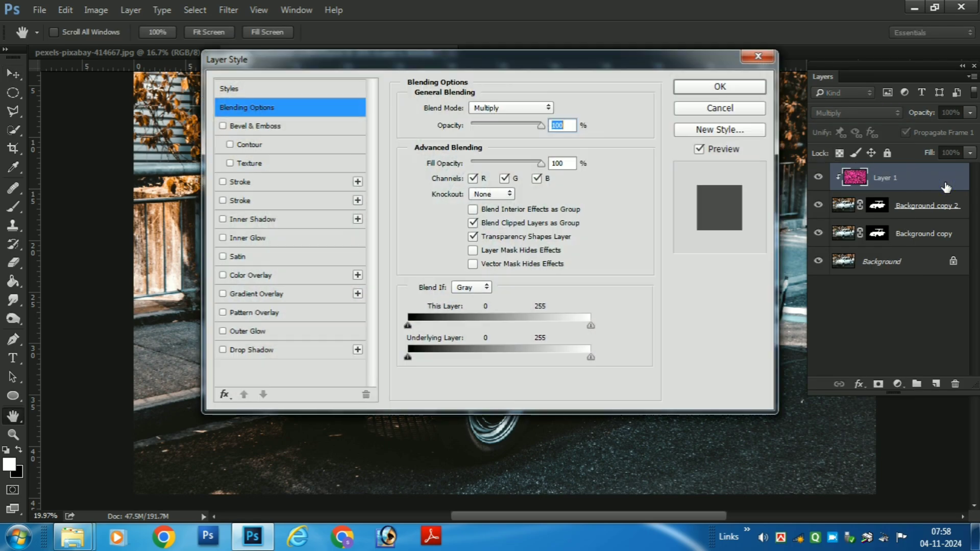
pyautogui.moveTo(339, 65); pyautogui.dragTo(608, 55)
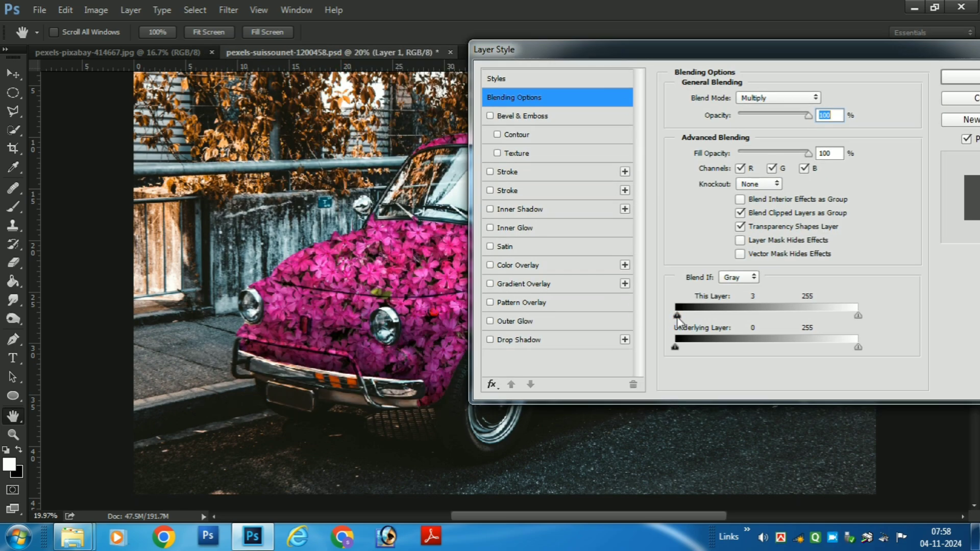
pyautogui.moveTo(678, 317)
pyautogui.mouseDown()
pyautogui.moveTo(687, 316)
pyautogui.moveTo(675, 317)
pyautogui.mouseUp()
pyautogui.moveTo(696, 351)
pyautogui.mouseDown()
pyautogui.moveTo(673, 353)
pyautogui.moveTo(693, 347)
pyautogui.moveTo(682, 343)
pyautogui.moveTo(711, 346)
pyautogui.mouseUp()
# Split the flower layer's underlying-layer Blend If highlights to 218 / 255 and apply the blending options.
pyautogui.moveTo(786, 49); pyautogui.dragTo(243, 78)
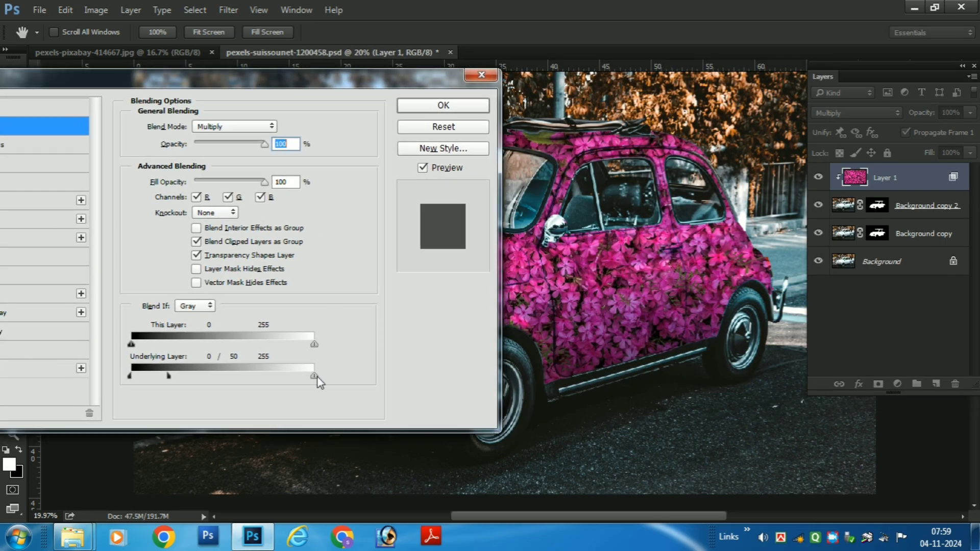
pyautogui.moveTo(314, 349); pyautogui.dragTo(289, 376)
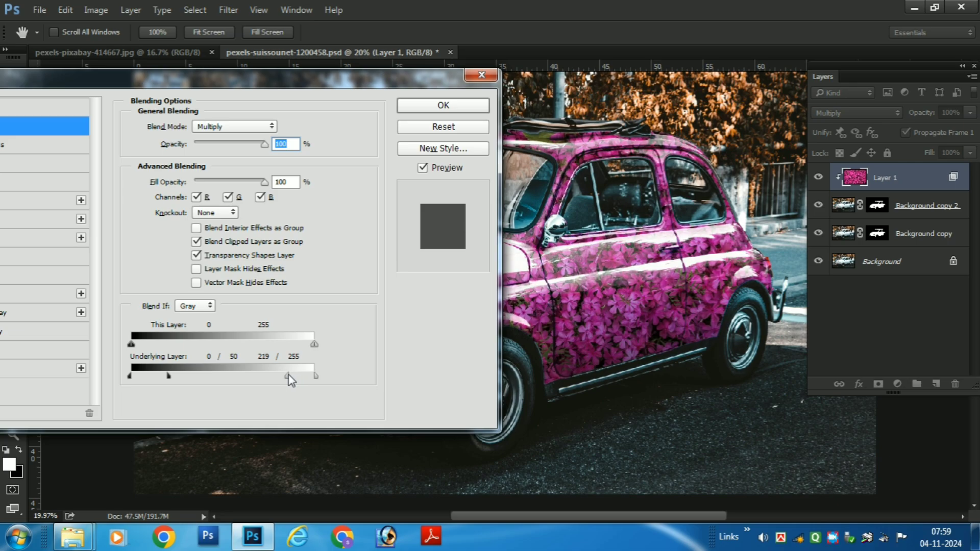
pyautogui.moveTo(321, 78); pyautogui.dragTo(228, 60)
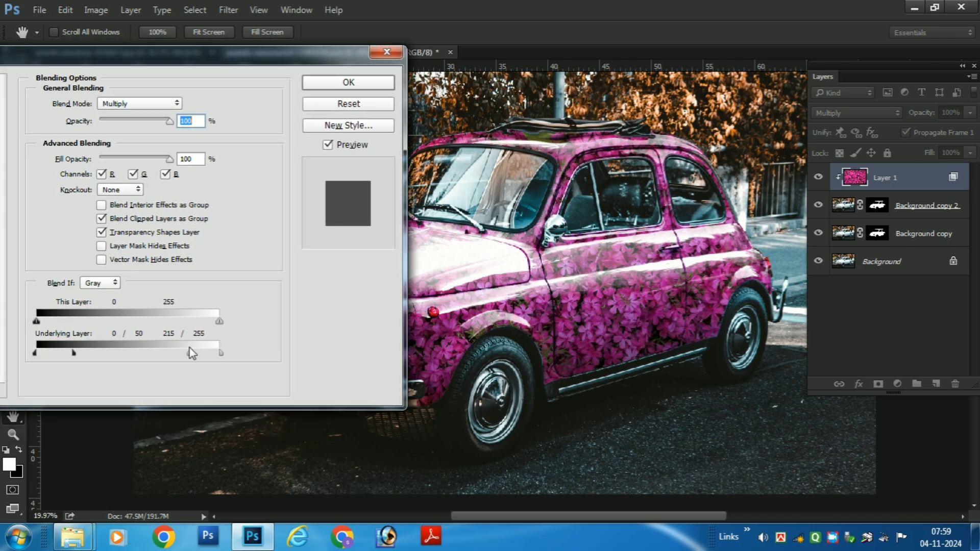
pyautogui.moveTo(190, 358); pyautogui.dragTo(192, 357)
pyautogui.click(330, 84)
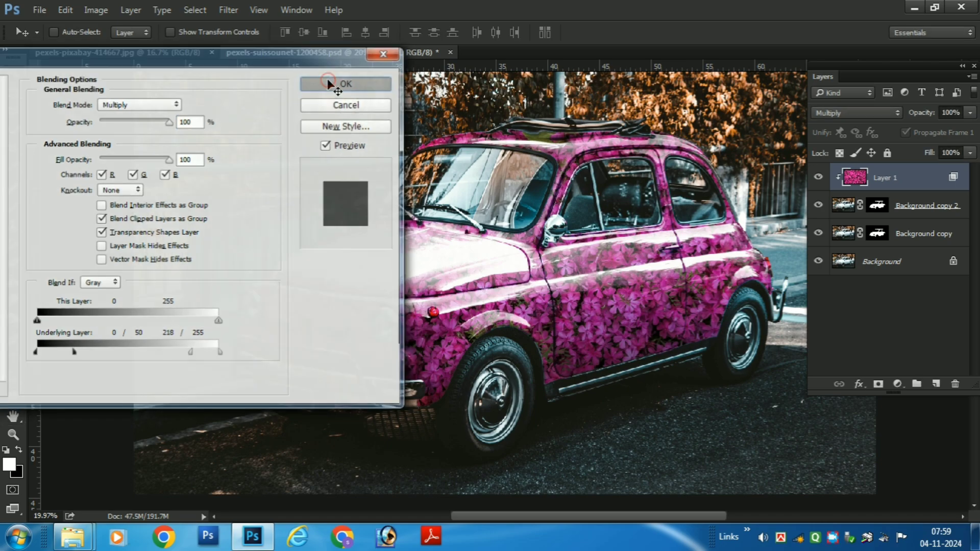
# Apply a Brightness/Contrast adjustment to the flower pattern layer with brightness 17 and contrast 100.
pyautogui.click(98, 9)
pyautogui.moveTo(101, 48)
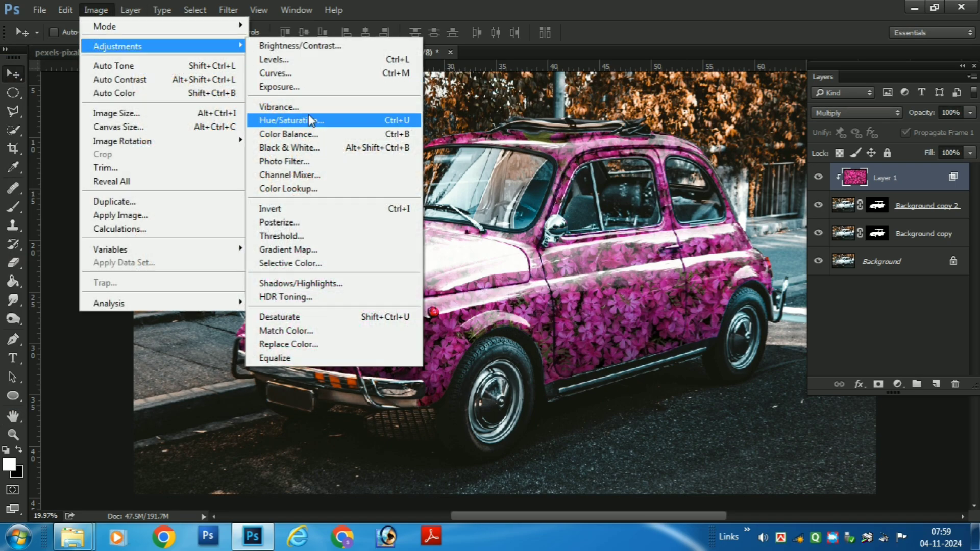
pyautogui.click(291, 42)
pyautogui.moveTo(416, 81); pyautogui.dragTo(268, 71)
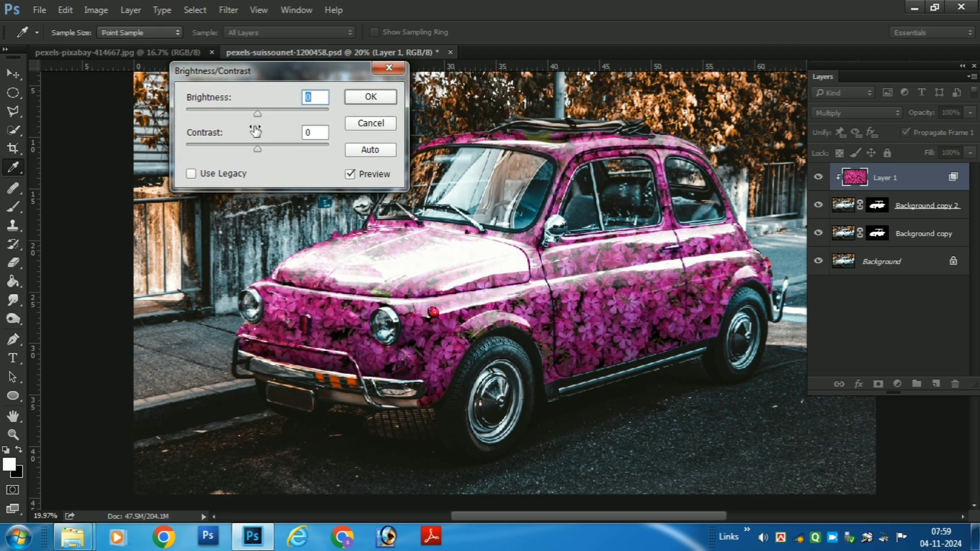
pyautogui.moveTo(258, 115); pyautogui.dragTo(229, 116)
pyautogui.moveTo(262, 115); pyautogui.dragTo(266, 115)
pyautogui.moveTo(260, 149); pyautogui.dragTo(364, 155)
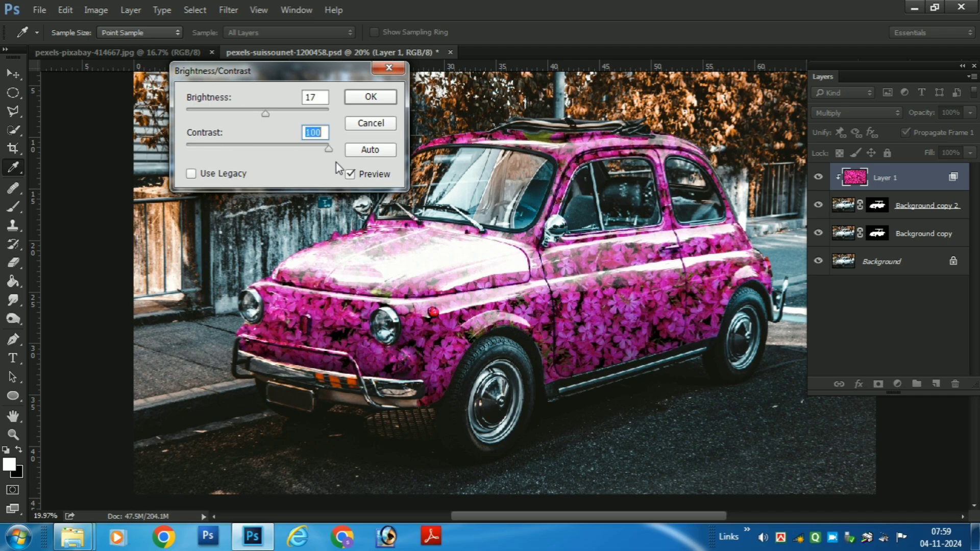
pyautogui.click(370, 102)
pyautogui.press('v')
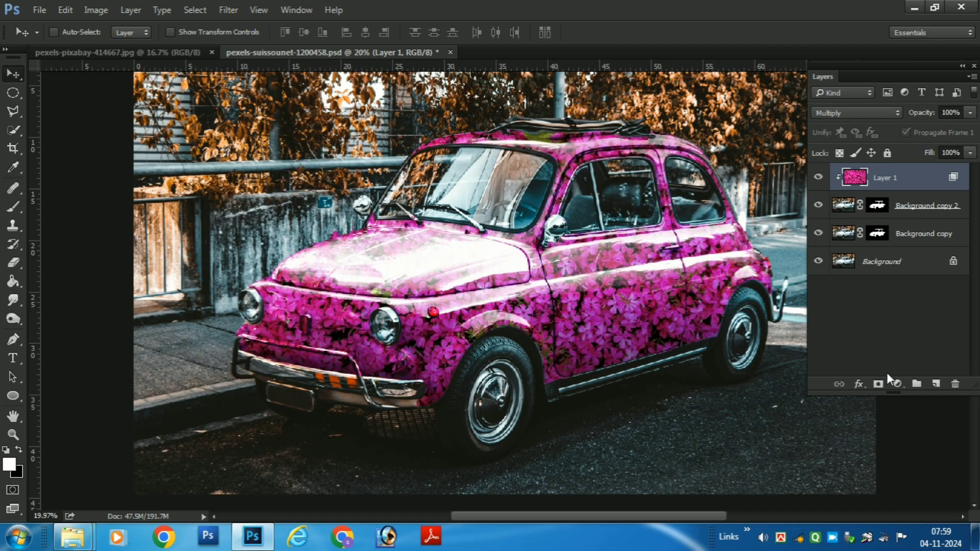
# Add a Hue/Saturation adjustment layer above the flower pattern and clip it to that layer.
pyautogui.click(897, 384)
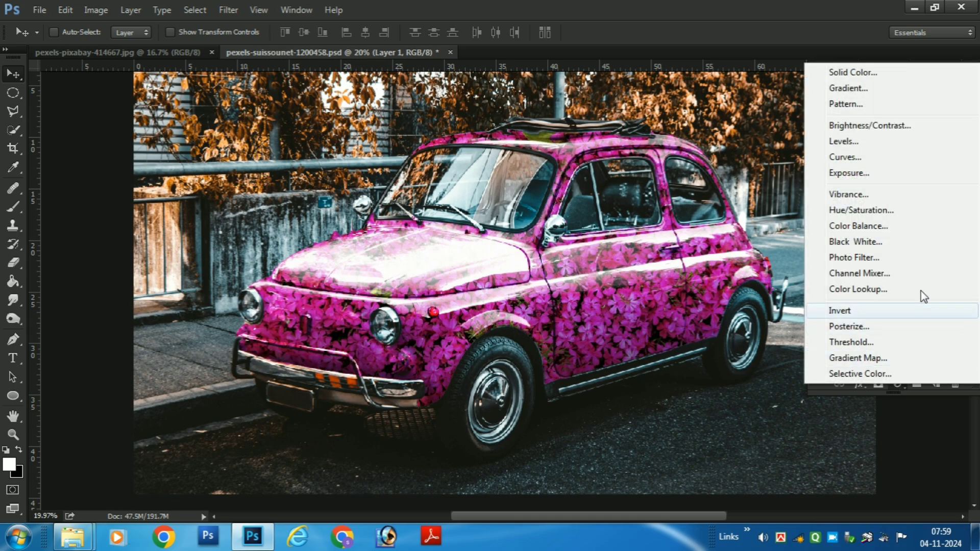
pyautogui.click(861, 211)
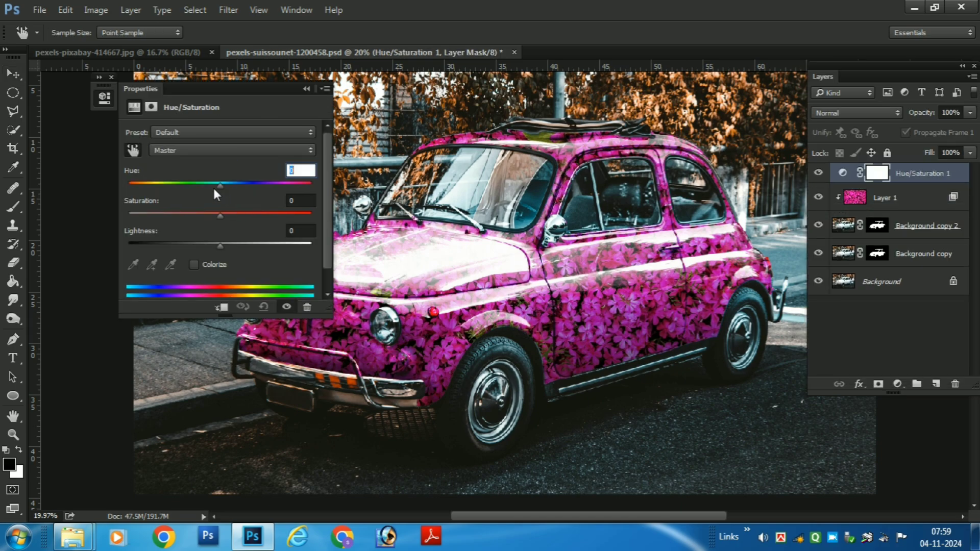
pyautogui.click(221, 307)
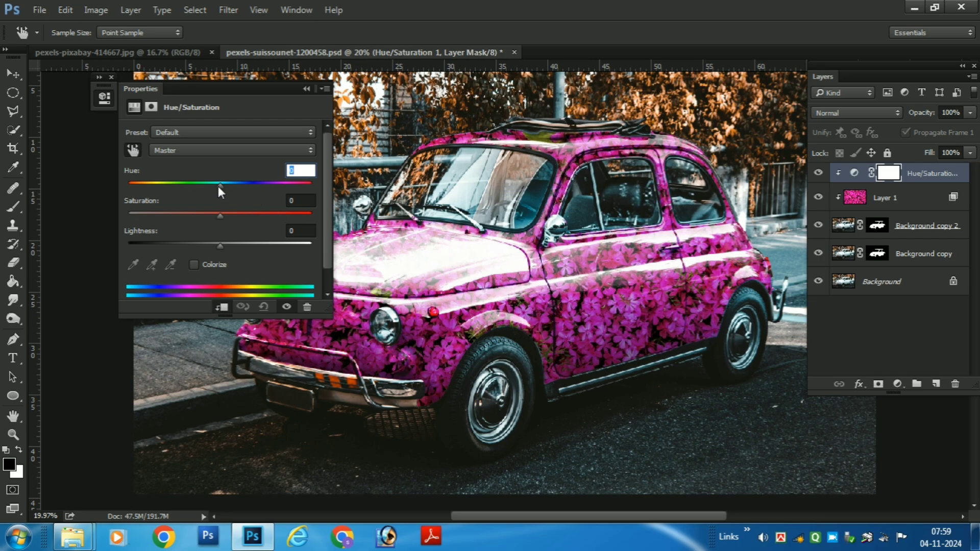
# Try recolouring the flowers by shifting the hue to both extremes, including -180, and slightly lowering the saturation.
pyautogui.moveTo(218, 187); pyautogui.dragTo(127, 184)
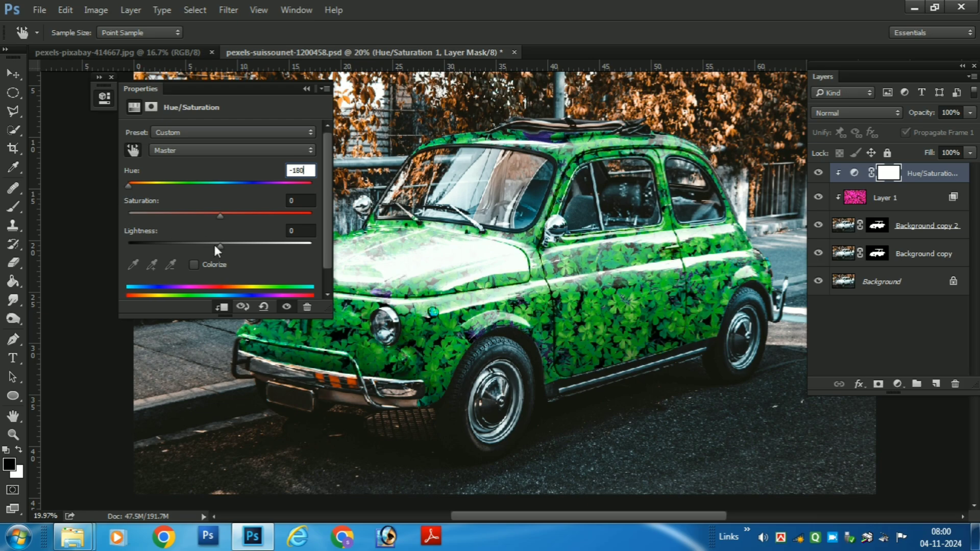
pyautogui.moveTo(132, 188); pyautogui.dragTo(319, 204)
pyautogui.moveTo(223, 216); pyautogui.dragTo(208, 217)
pyautogui.moveTo(311, 185); pyautogui.dragTo(124, 198)
# Set the Hue/Saturation adjustment to hue +7, saturation +2 and lightness -2, then collapse its settings.
pyautogui.moveTo(221, 251)
pyautogui.mouseDown()
pyautogui.moveTo(171, 251)
pyautogui.moveTo(232, 249)
pyautogui.moveTo(218, 249)
pyautogui.mouseUp()
pyautogui.moveTo(206, 213); pyautogui.dragTo(247, 214)
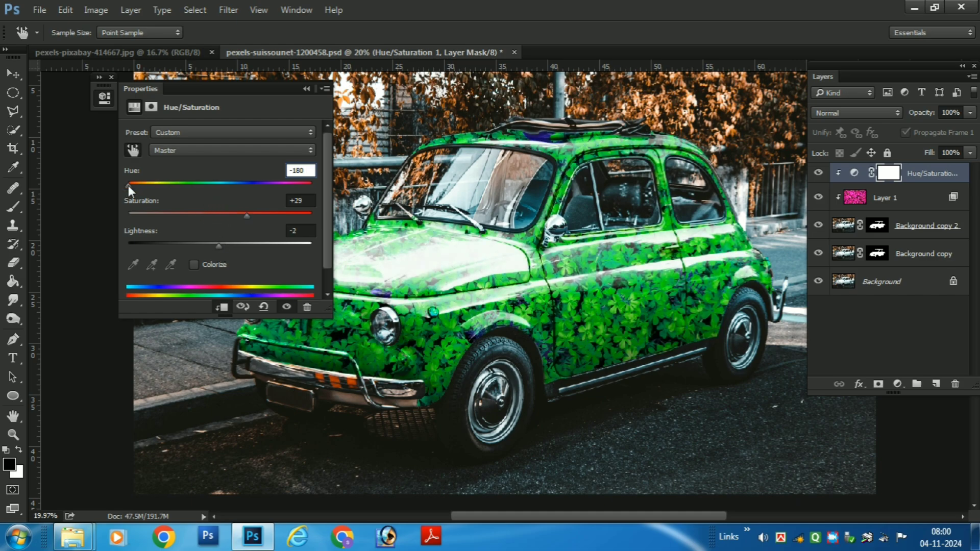
pyautogui.moveTo(128, 186); pyautogui.dragTo(222, 212)
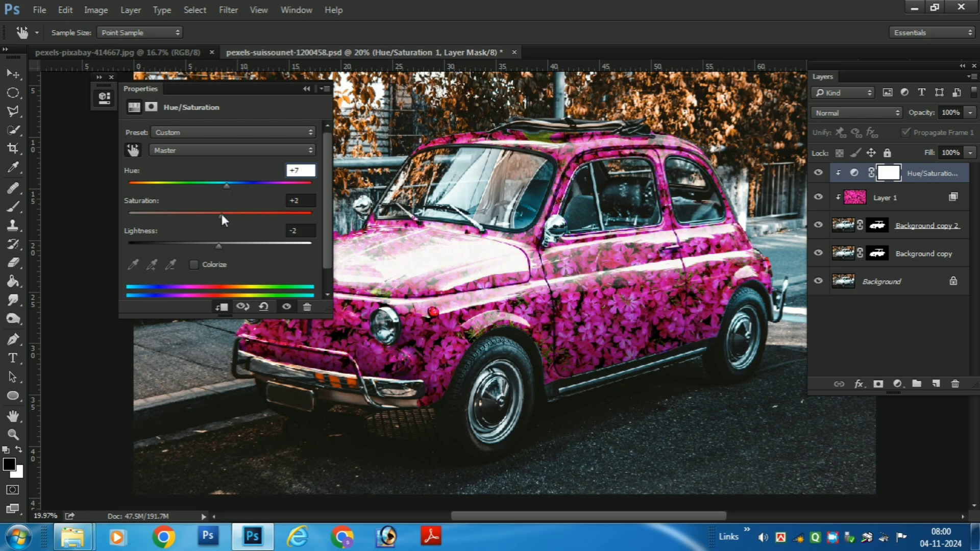
pyautogui.click(305, 89)
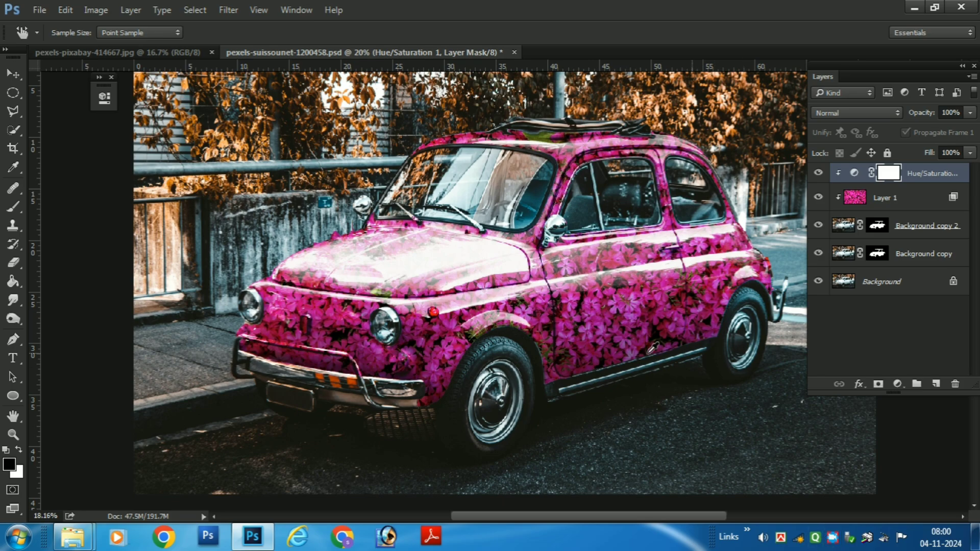
# Toggle the visibility of the flower pattern layer to compare the car with and without the wrap.
pyautogui.scroll(-4, 653, 348)
pyautogui.scroll(6, 685, 313)
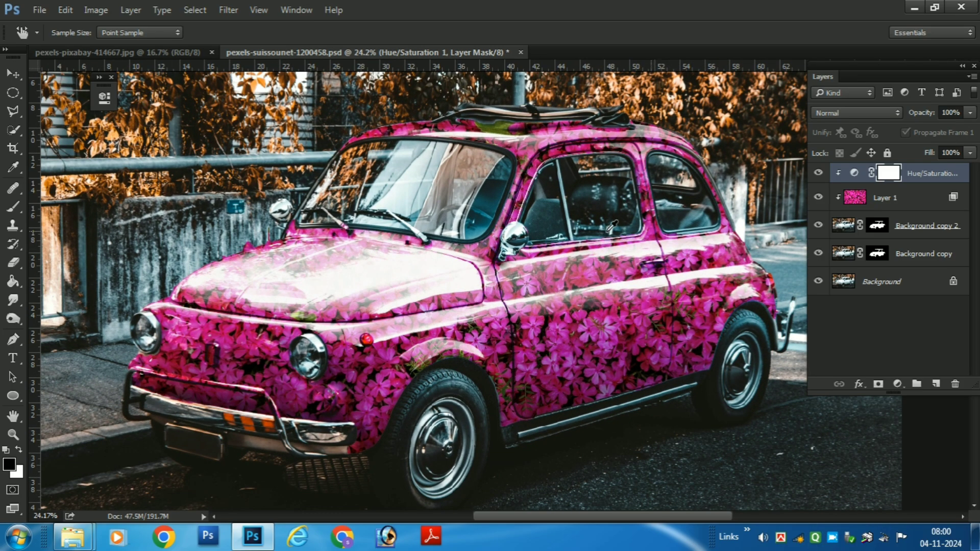
pyautogui.click(820, 197)
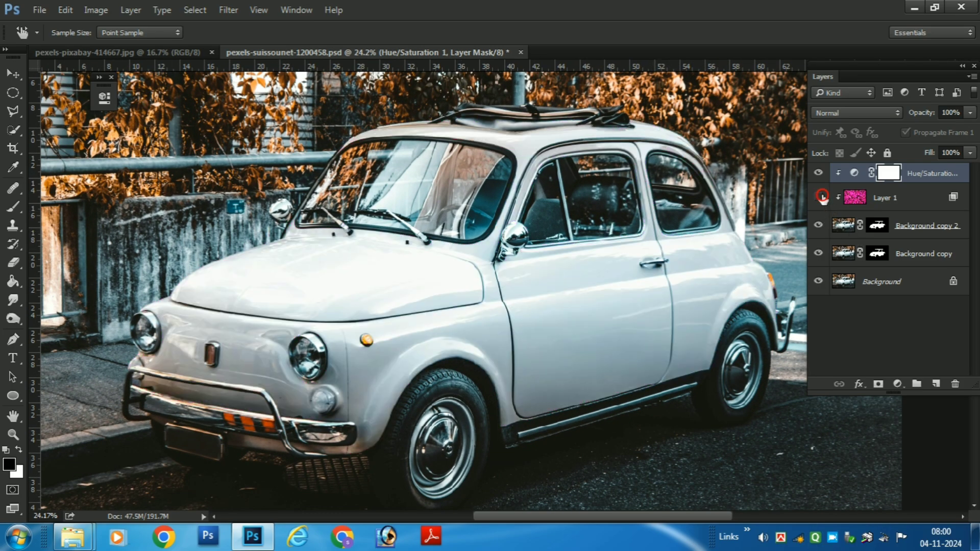
pyautogui.click(820, 197)
pyautogui.click(820, 198)
pyautogui.click(820, 198)
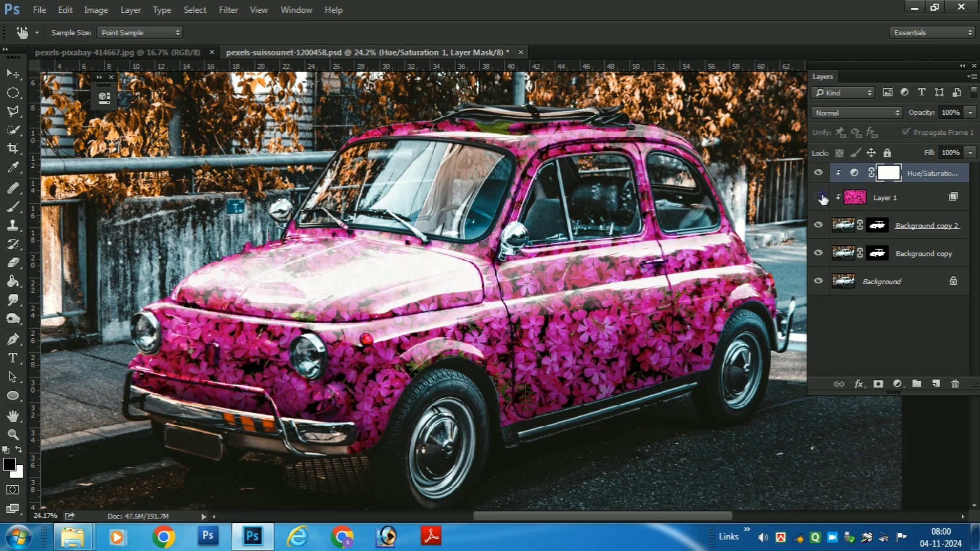
pyautogui.click(820, 197)
pyautogui.click(820, 198)
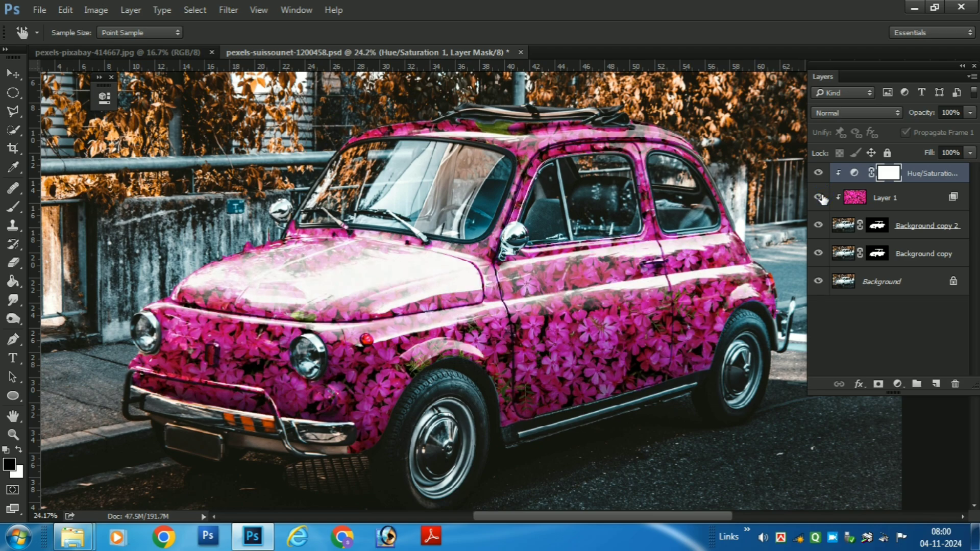